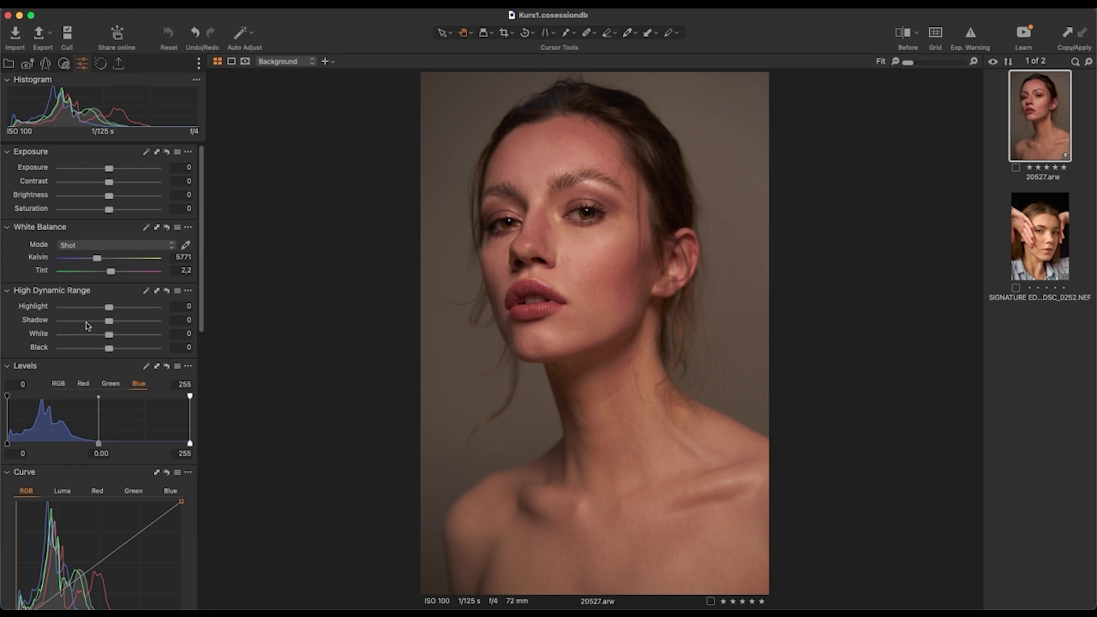
{"action": "scroll", "coordinate": [109, 388], "scroll_direction": "down", "scroll_amount": 8}
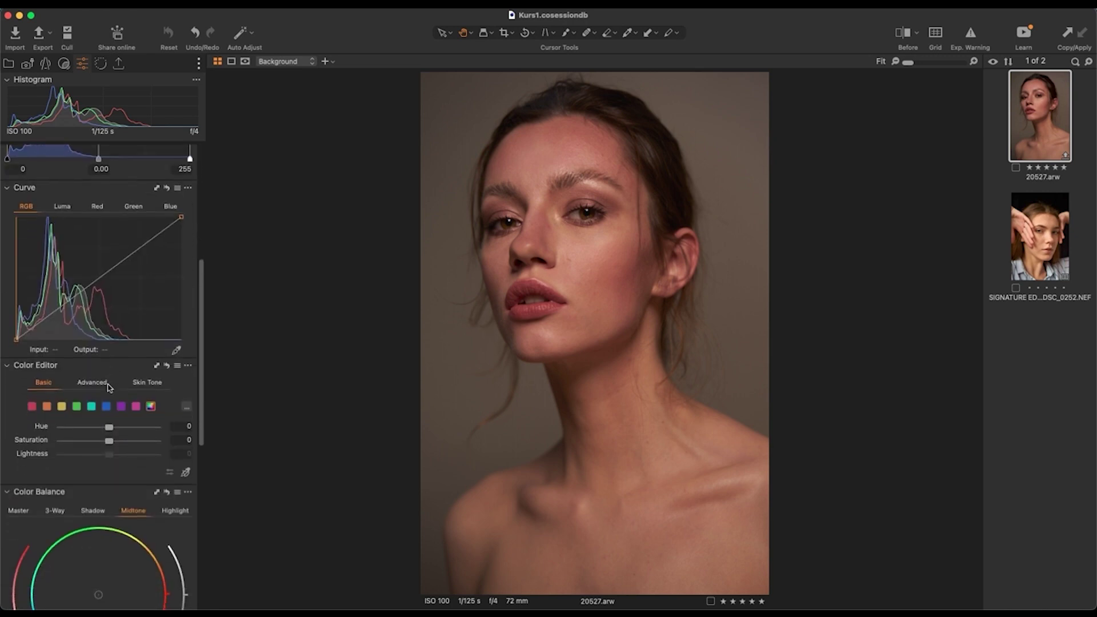
{"action": "scroll", "coordinate": [108, 388], "scroll_direction": "down", "scroll_amount": 10}
{"action": "scroll", "coordinate": [108, 395], "scroll_direction": "up", "scroll_amount": 14}
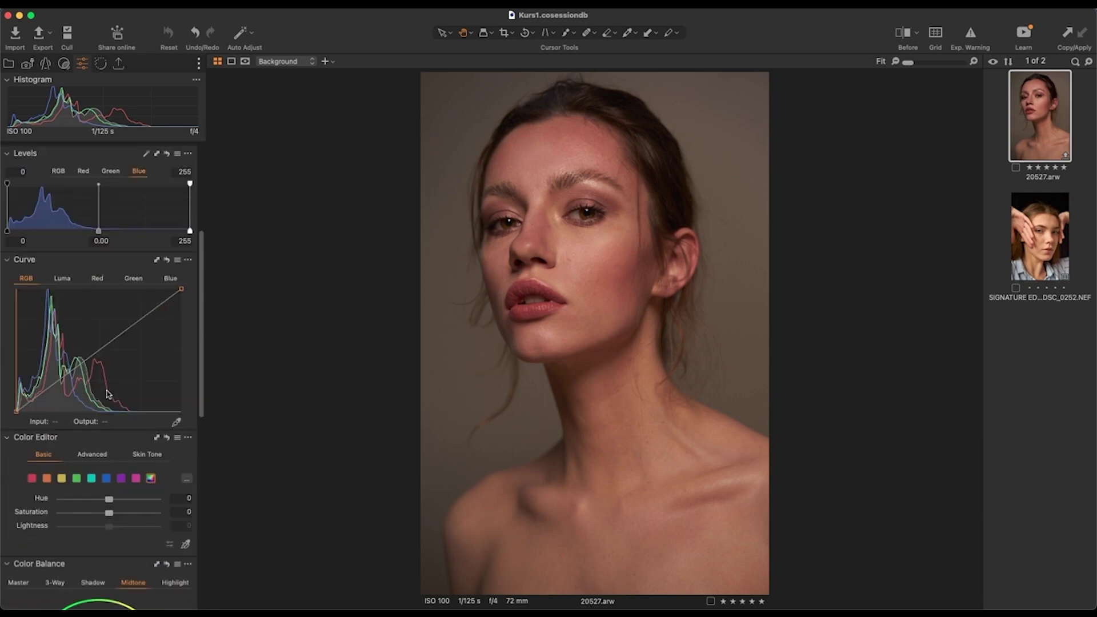
{"action": "scroll", "coordinate": [109, 394], "scroll_direction": "up", "scroll_amount": 6}
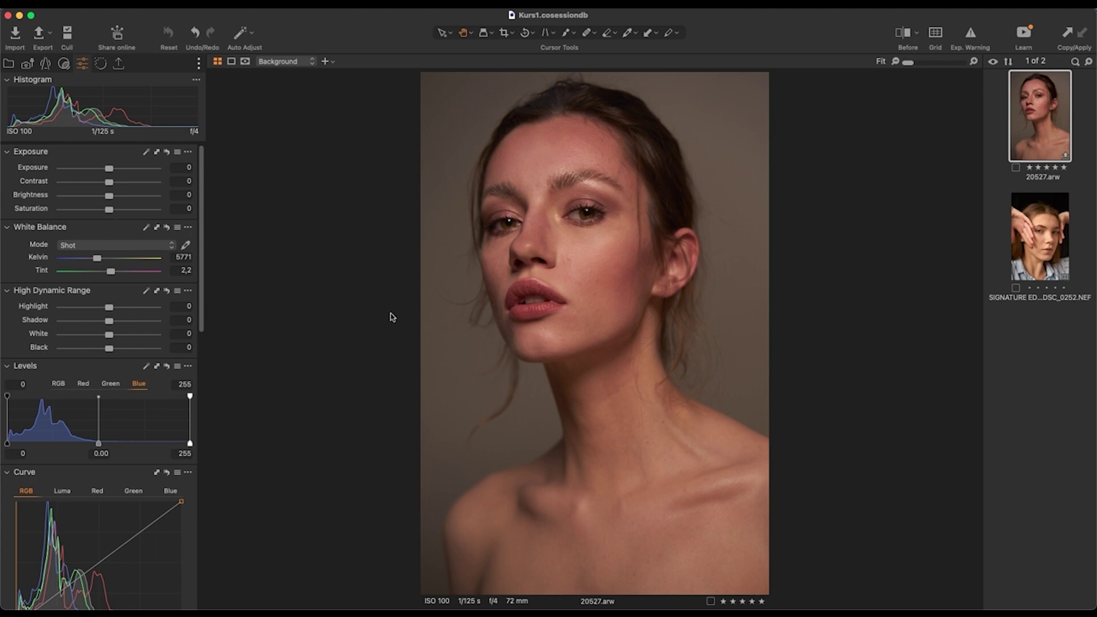
Examine the skin tones and texture around the portrait's eyes, cheeks, lips, forehead and hairline up close
{"action": "scroll", "coordinate": [698, 182], "scroll_direction": "up", "scroll_amount": 2}
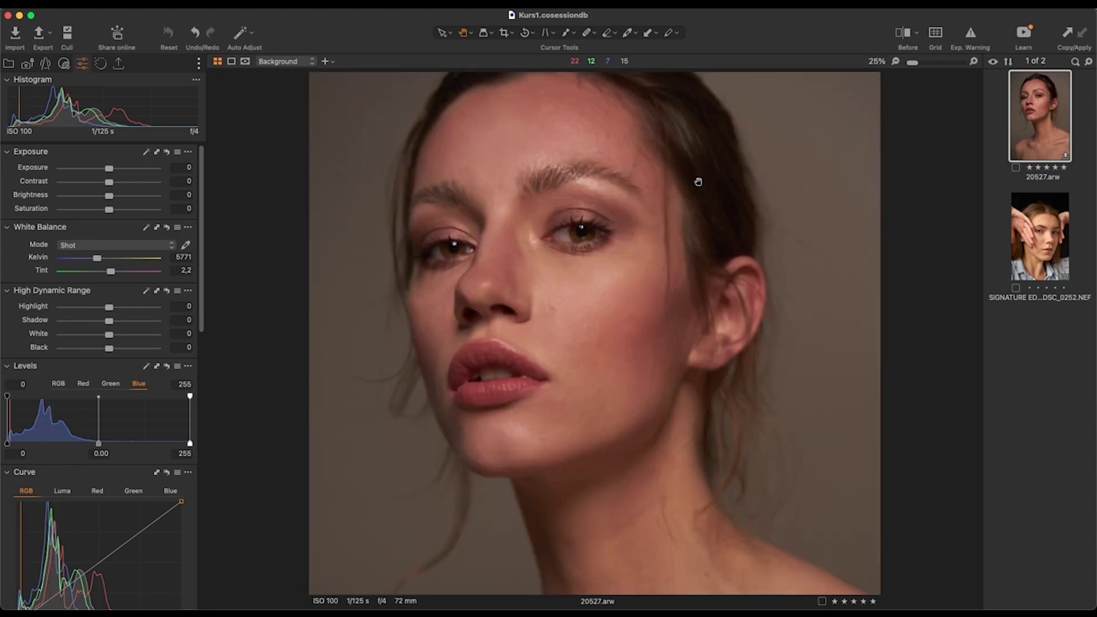
{"action": "scroll", "coordinate": [718, 183], "scroll_direction": "up", "scroll_amount": 2}
{"action": "scroll", "coordinate": [710, 221], "scroll_direction": "down", "scroll_amount": 2}
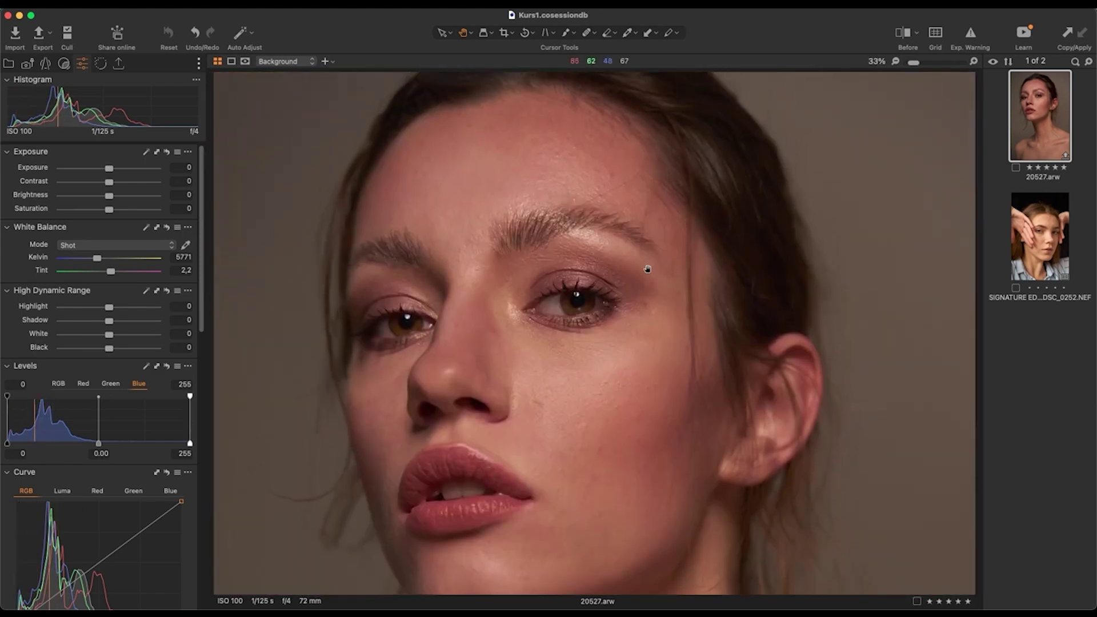
{"action": "left_click_drag", "start_coordinate": [647, 269], "coordinate": [645, 314]}
{"action": "scroll", "coordinate": [829, 298], "scroll_direction": "up", "scroll_amount": 1}
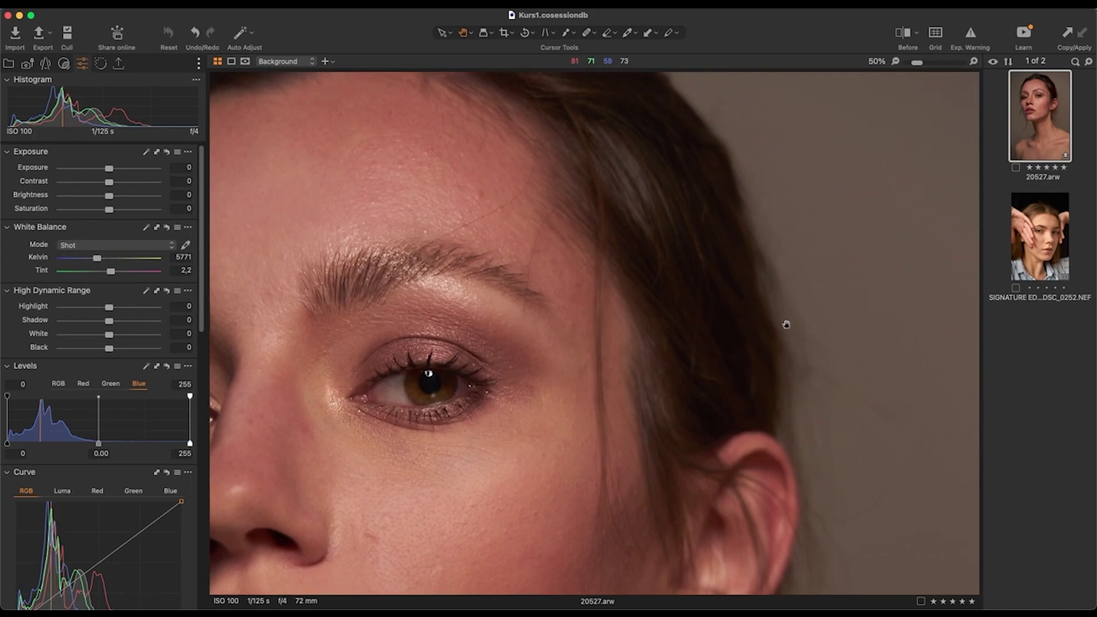
{"action": "left_click_drag", "start_coordinate": [786, 324], "coordinate": [713, 382]}
{"action": "left_click_drag", "start_coordinate": [475, 438], "coordinate": [680, 224]}
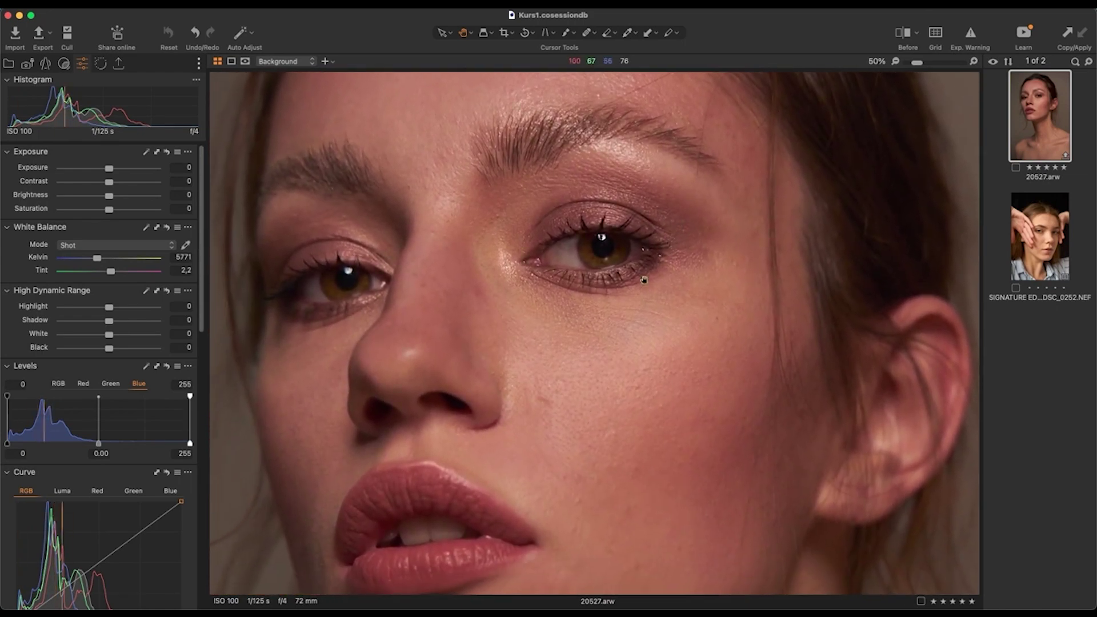
{"action": "left_click_drag", "start_coordinate": [600, 516], "coordinate": [625, 443]}
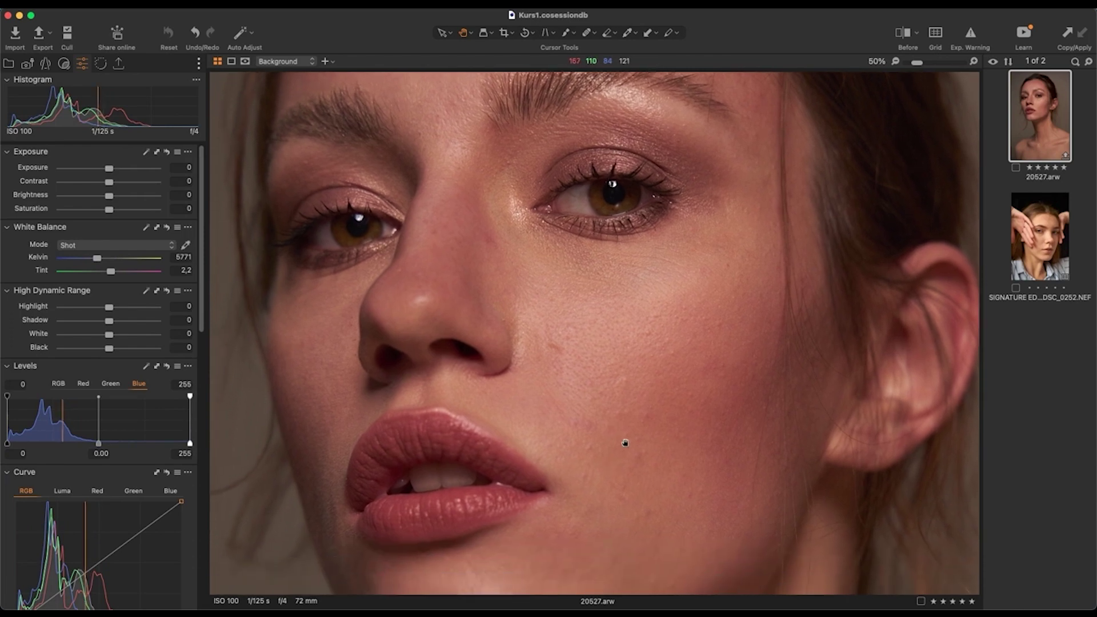
{"action": "left_click_drag", "start_coordinate": [730, 289], "coordinate": [534, 483]}
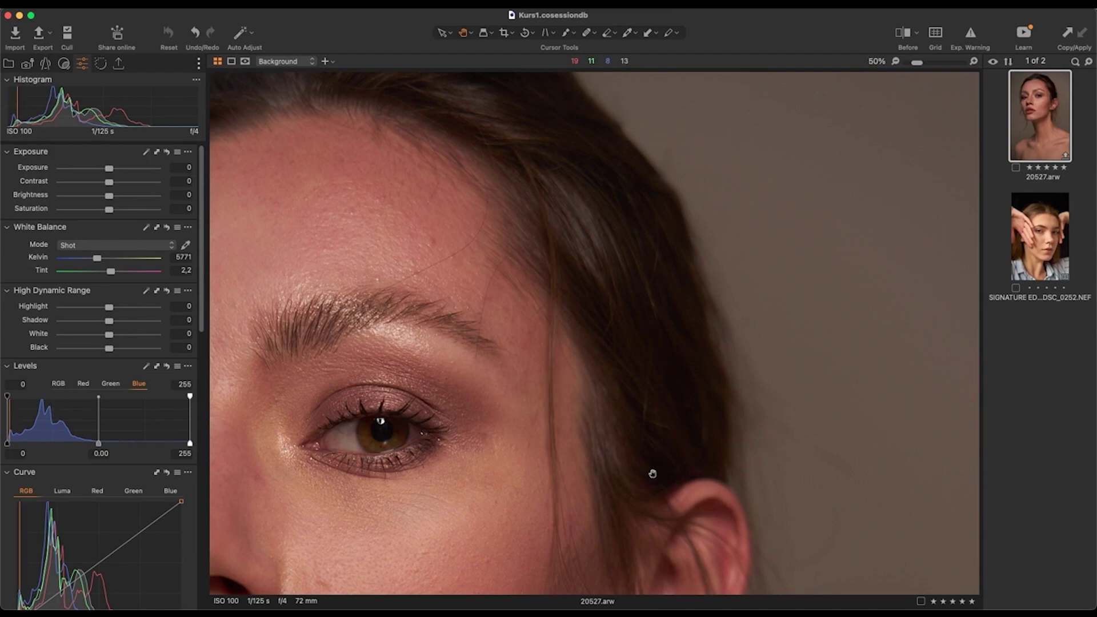
{"action": "left_click_drag", "start_coordinate": [549, 144], "coordinate": [691, 306]}
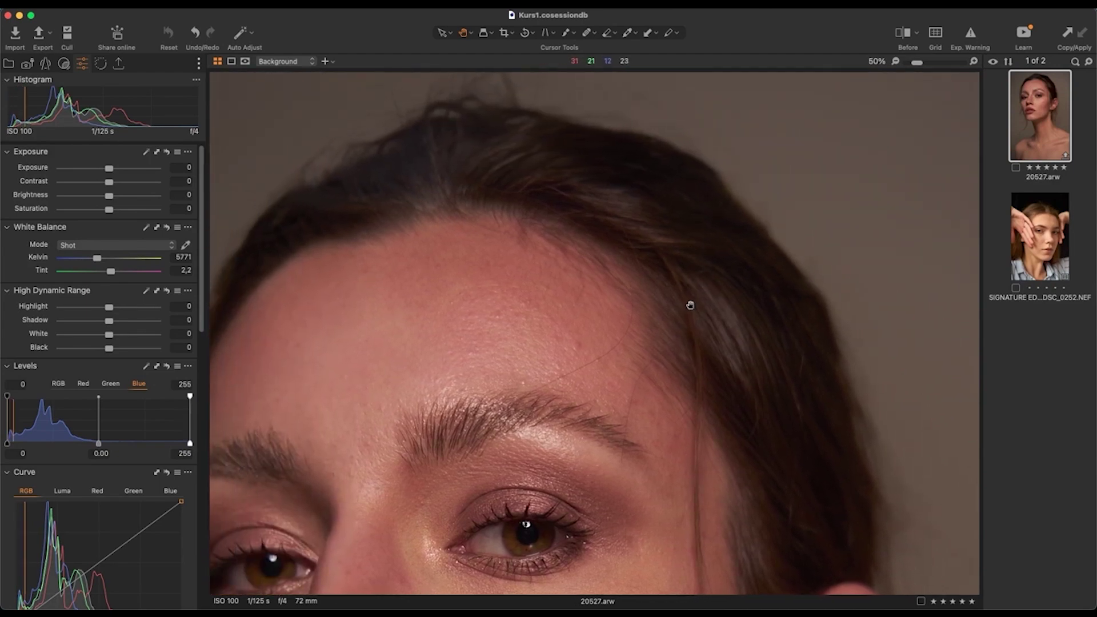
{"action": "key", "text": "super+plus"}
{"action": "scroll", "coordinate": [528, 350], "scroll_direction": "down", "scroll_amount": 10}
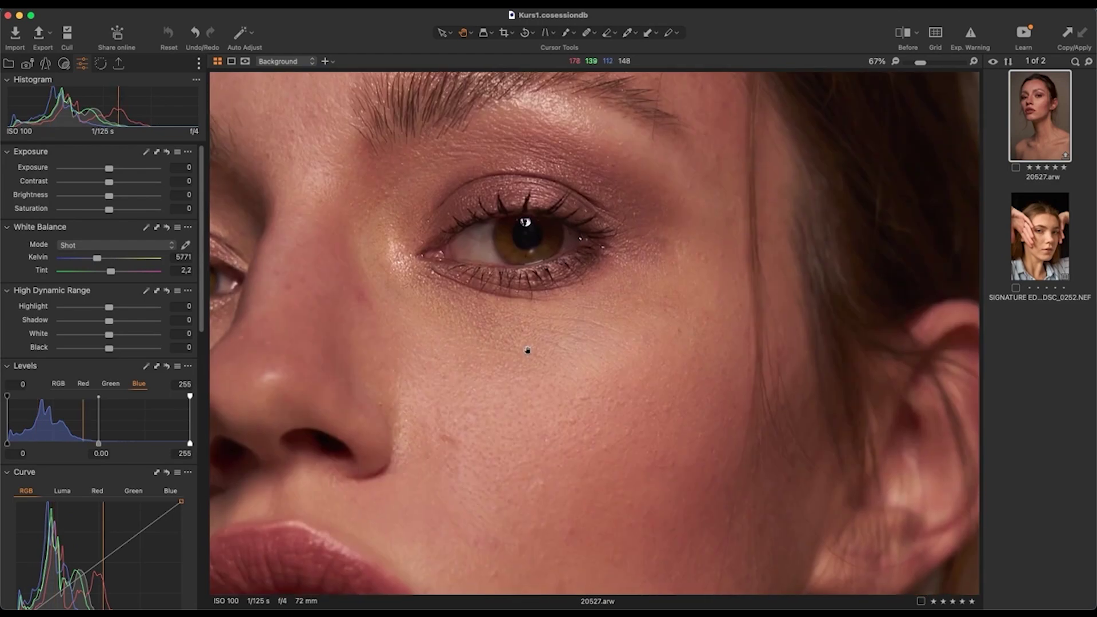
{"action": "key", "text": "super+minus"}
{"action": "key", "text": "super+minus"}
{"action": "scroll", "coordinate": [616, 303], "scroll_direction": "up", "scroll_amount": 2}
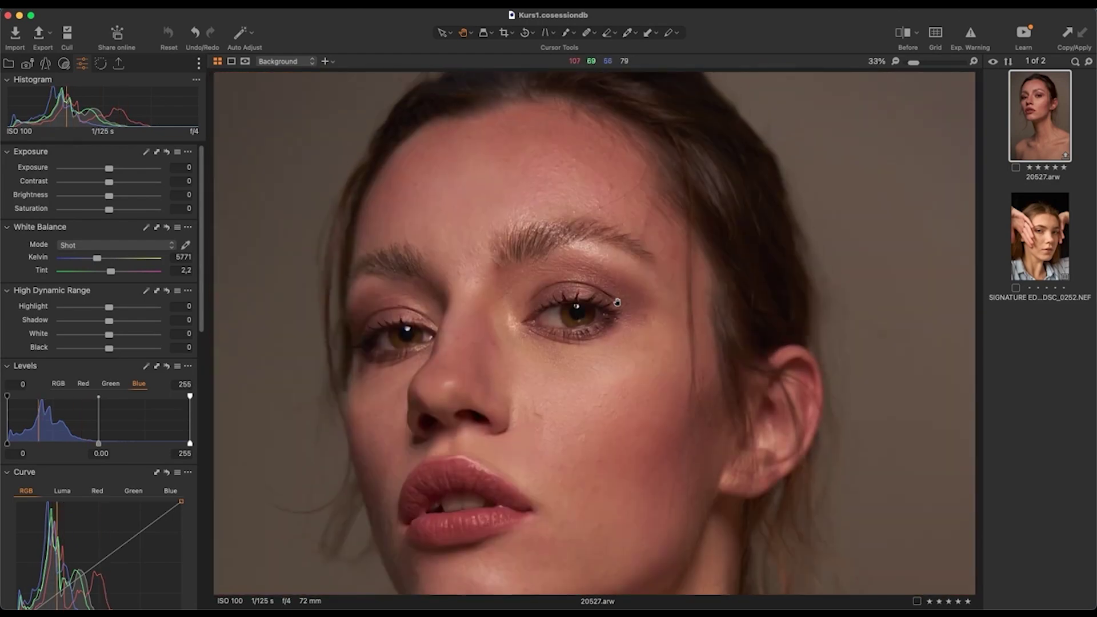
{"action": "scroll", "coordinate": [616, 302], "scroll_direction": "up", "scroll_amount": 3}
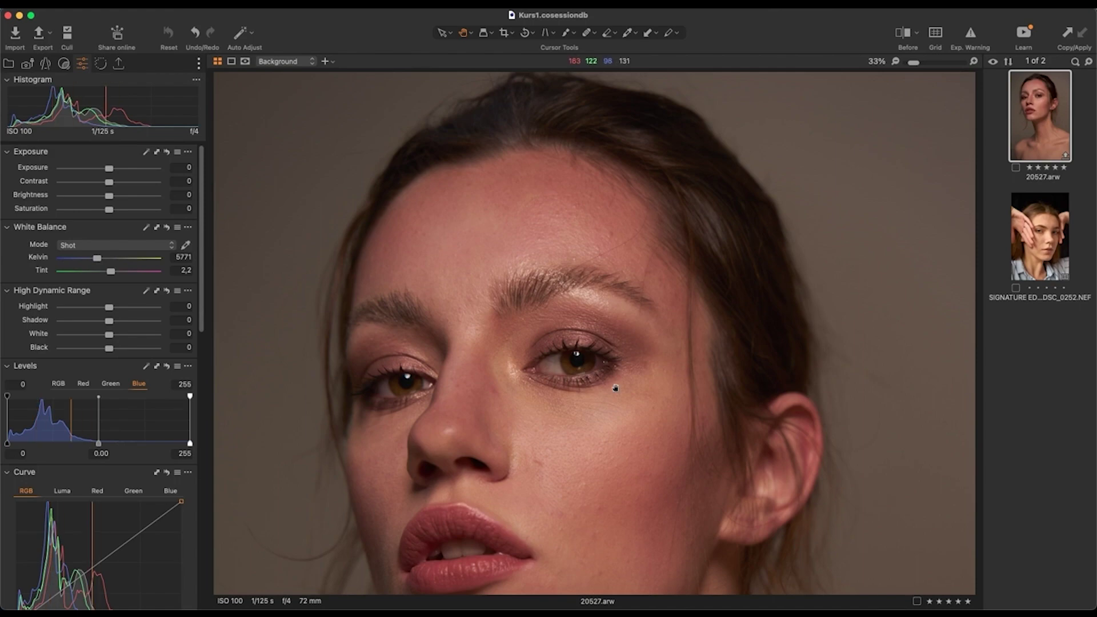
{"action": "key", "text": "super+minus"}
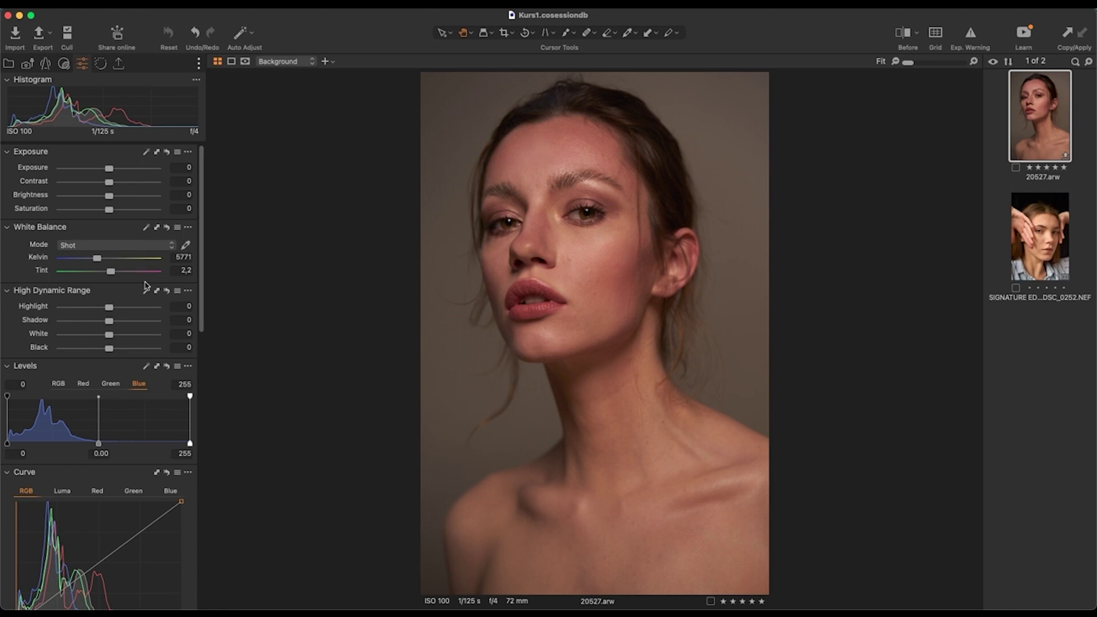
Look through the color adjustment tools and compare the Color Editor's Advanced and Basic modes
{"action": "left_click", "coordinate": [104, 152]}
{"action": "left_click", "coordinate": [103, 153]}
{"action": "scroll", "coordinate": [142, 387], "scroll_direction": "down", "scroll_amount": 5}
{"action": "scroll", "coordinate": [142, 386], "scroll_direction": "down", "scroll_amount": 5}
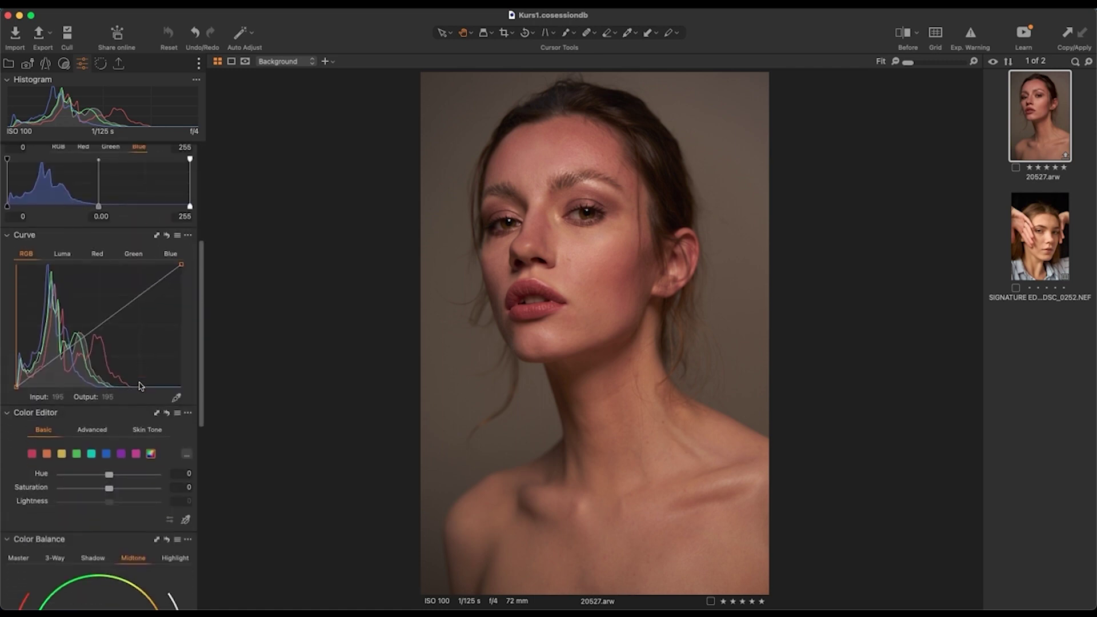
{"action": "left_click", "coordinate": [97, 361]}
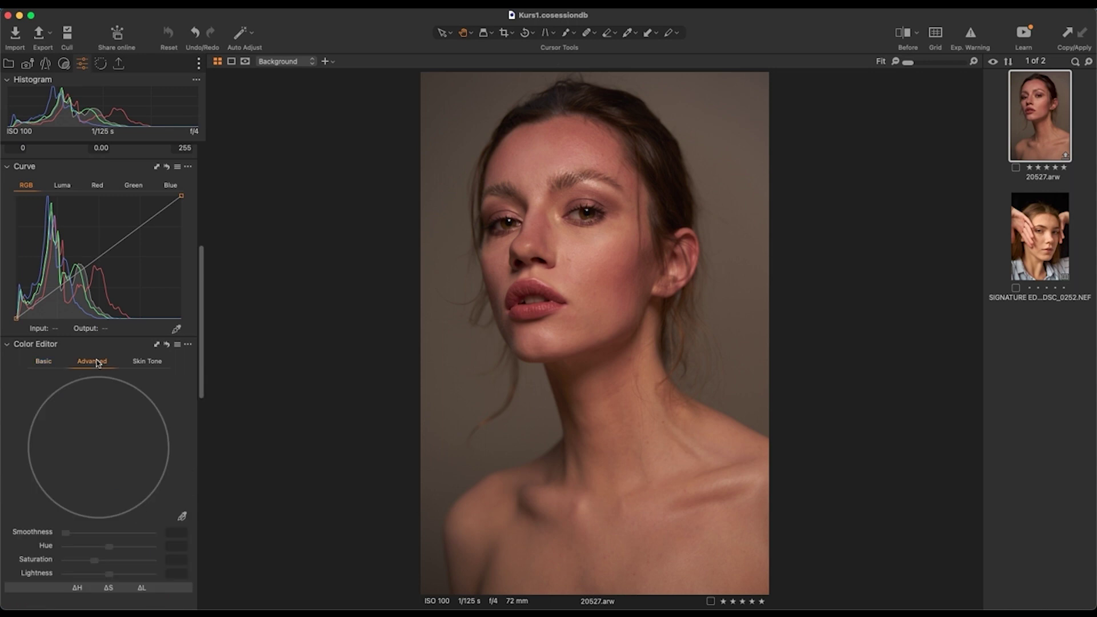
{"action": "scroll", "coordinate": [111, 395], "scroll_direction": "down", "scroll_amount": 1}
{"action": "scroll", "coordinate": [112, 394], "scroll_direction": "down", "scroll_amount": 1}
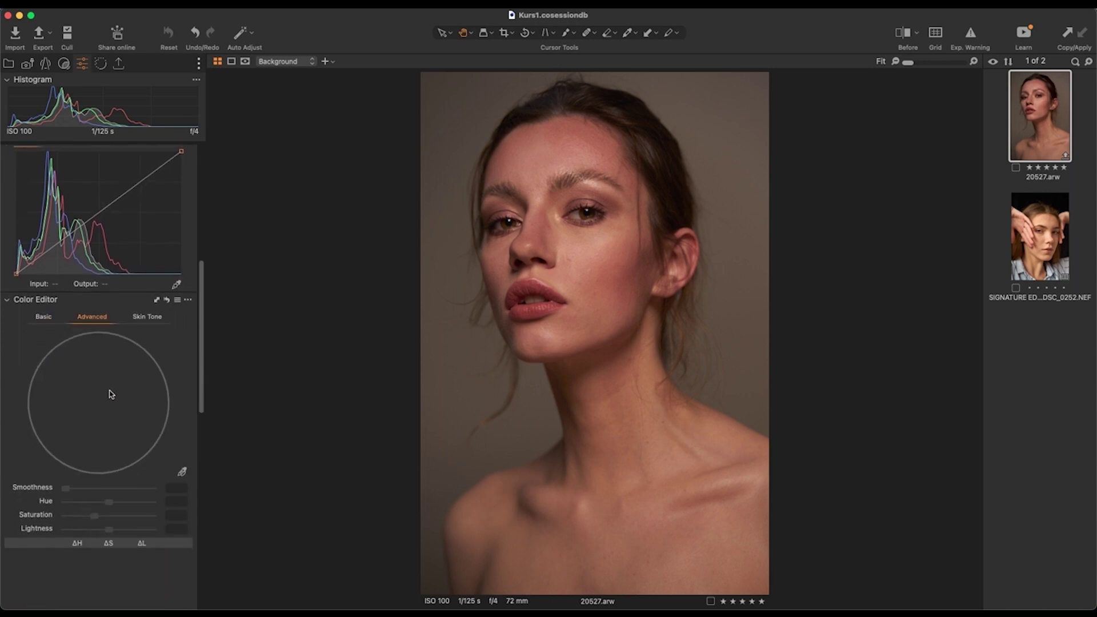
{"action": "left_click", "coordinate": [44, 322]}
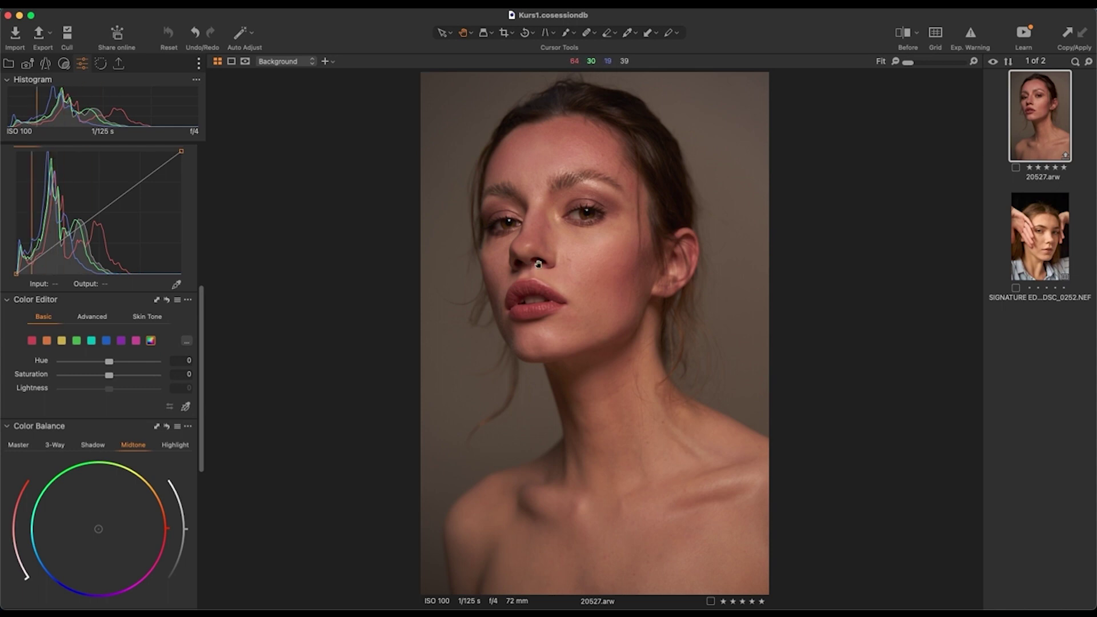
{"action": "scroll", "coordinate": [592, 118], "scroll_direction": "up", "scroll_amount": 2}
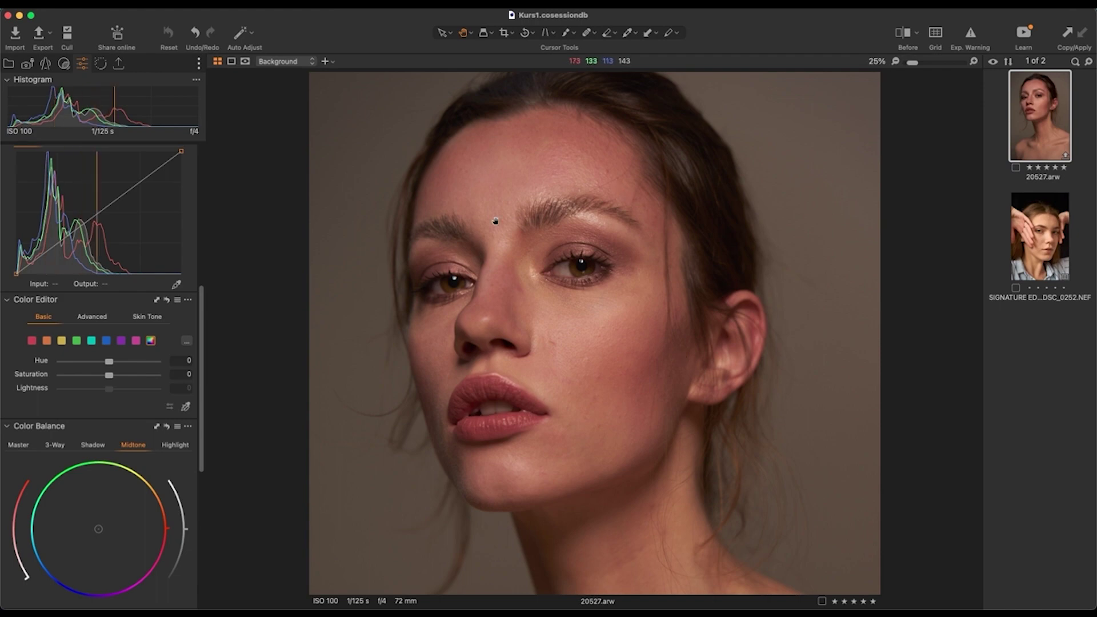
{"action": "scroll", "coordinate": [495, 221], "scroll_direction": "down", "scroll_amount": 2}
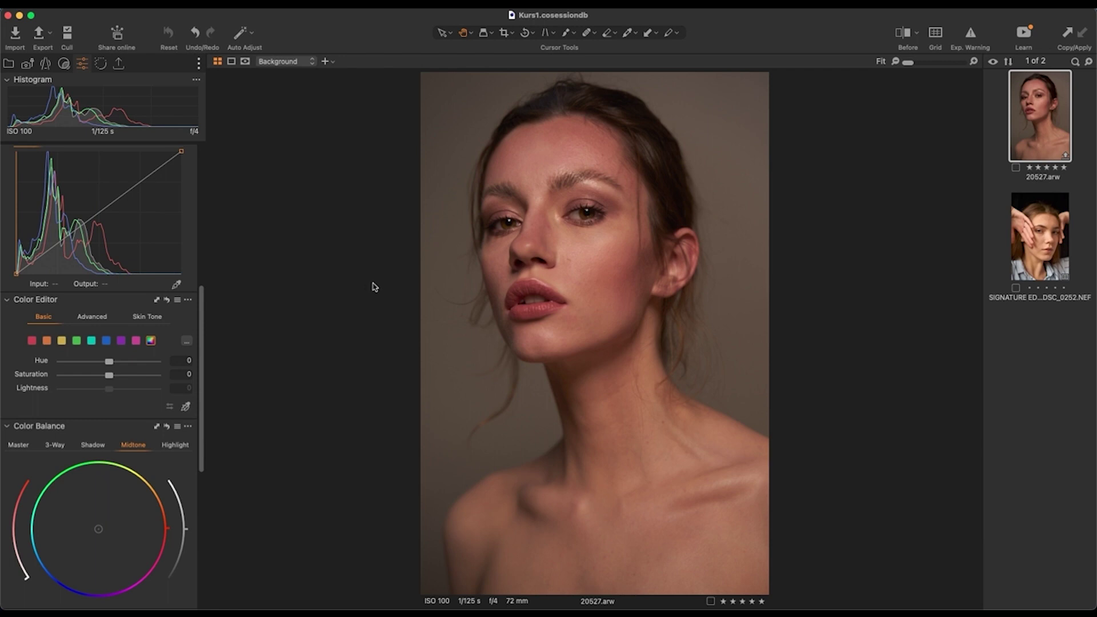
{"action": "scroll", "coordinate": [114, 240], "scroll_direction": "up", "scroll_amount": 6}
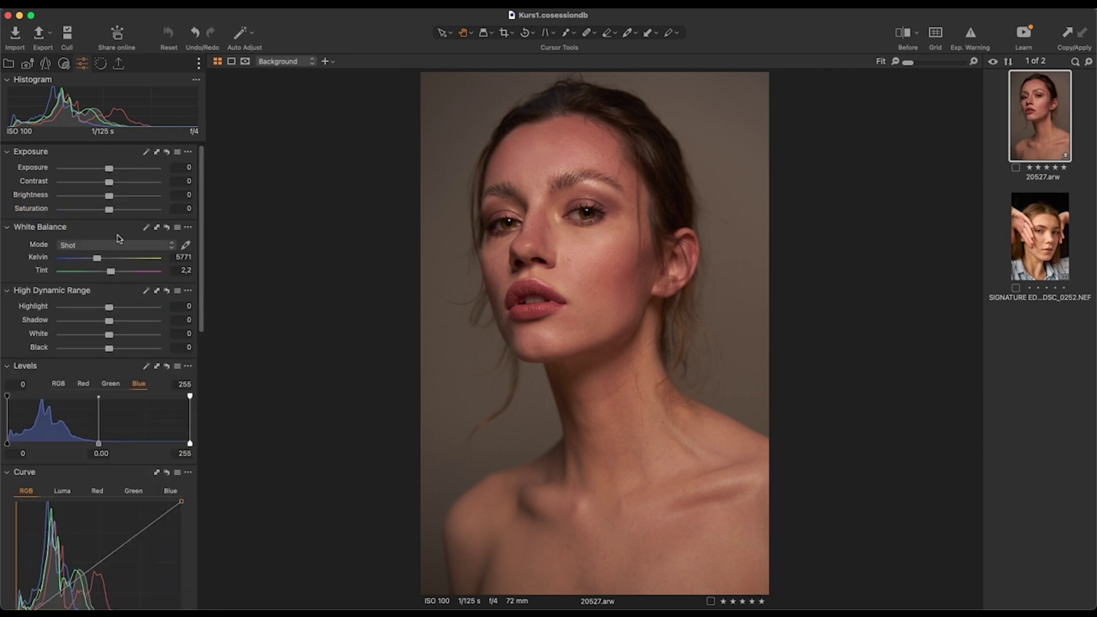